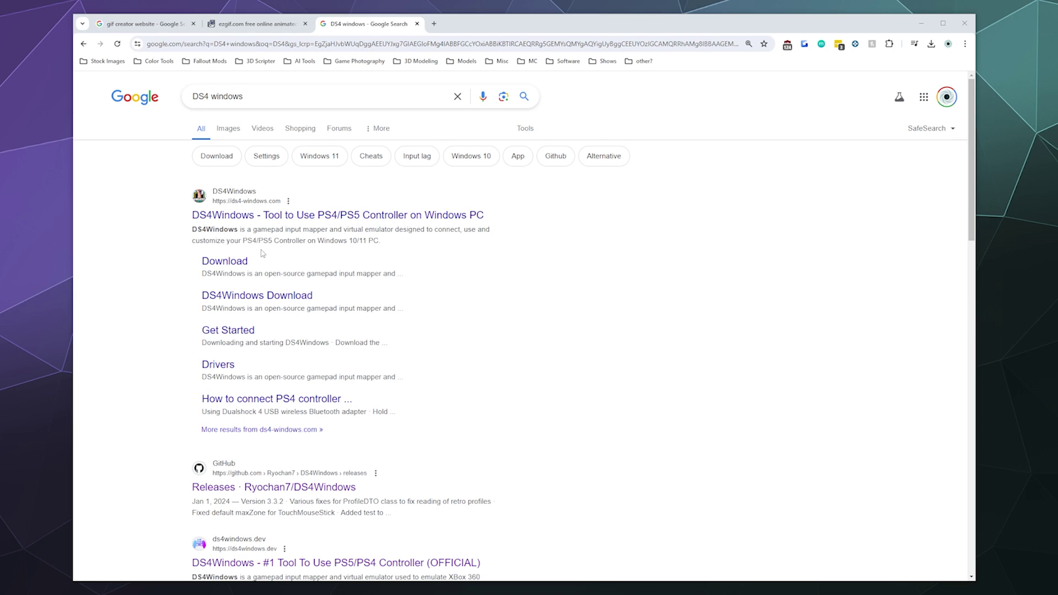
Open the DS4Windows GitHub releases in a new tab and try the 3.3.3 x64 zip, cancelling the save.
scroll(408, 256, down, 3)
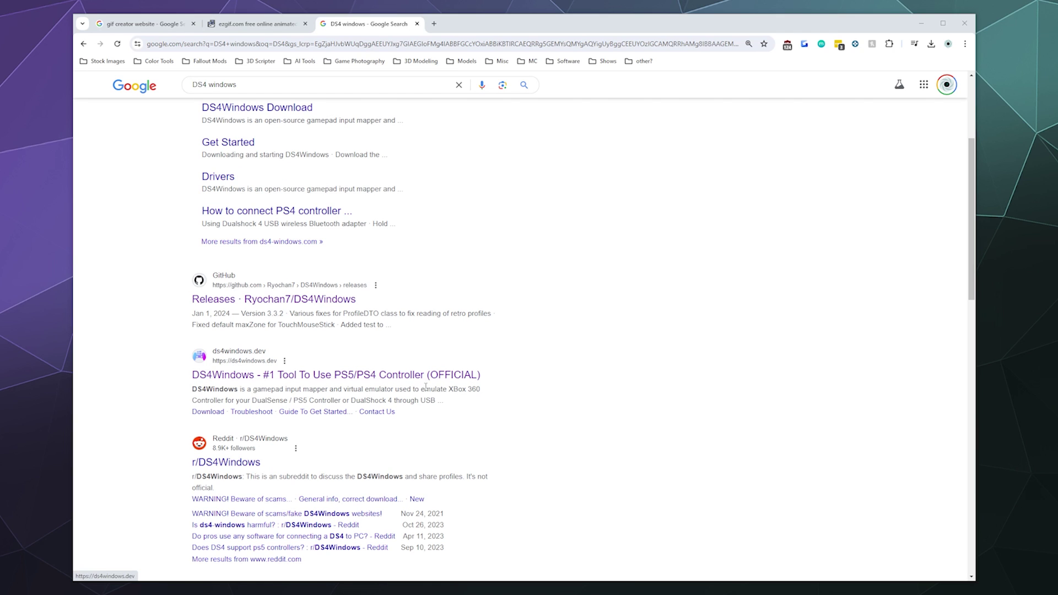
scroll(427, 387, up, 2)
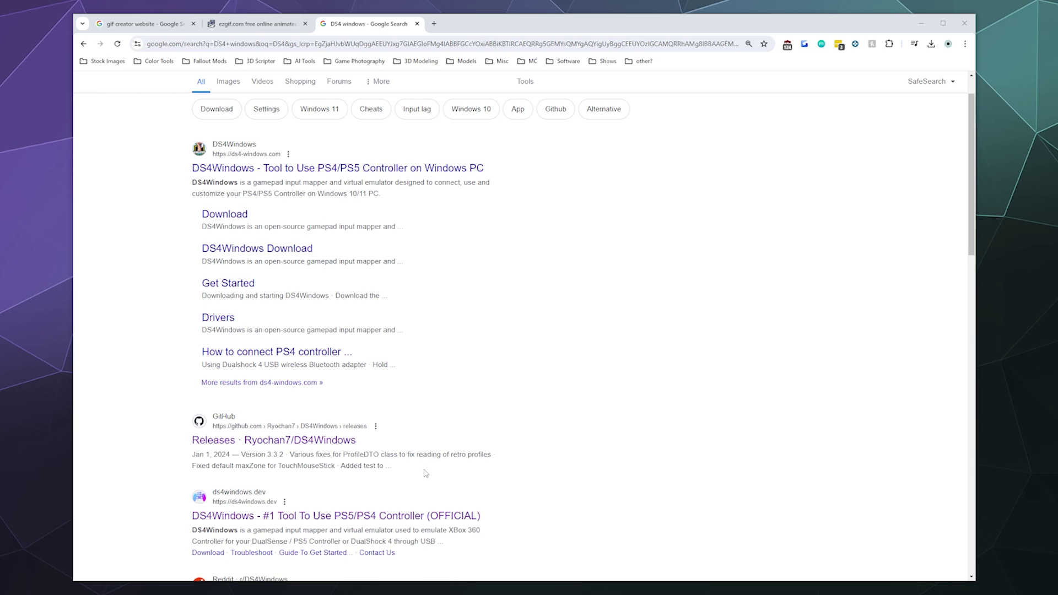
middle_click(346, 447)
click(477, 23)
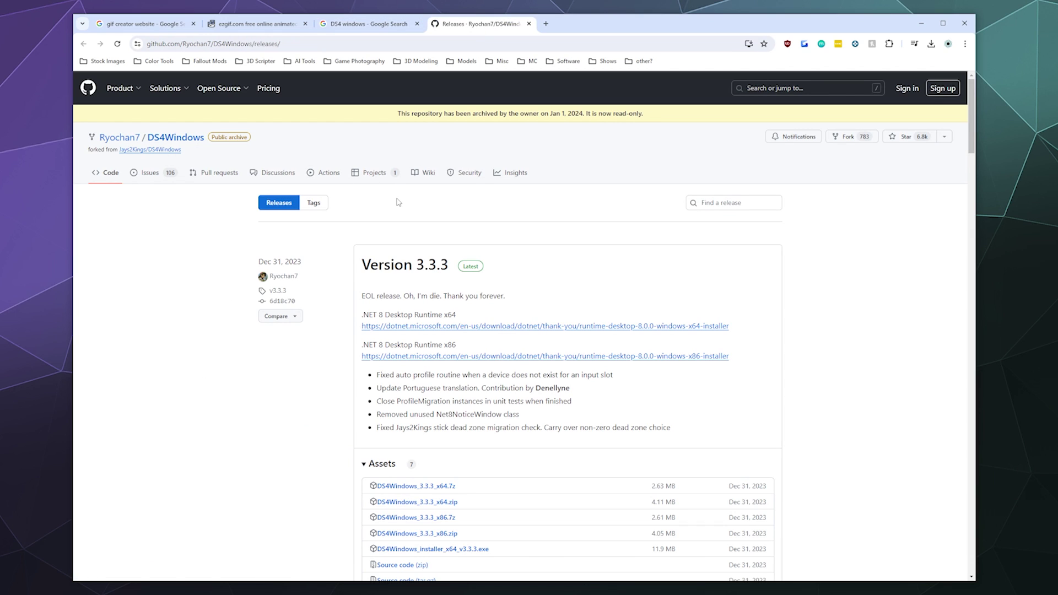
scroll(318, 328, down, 1)
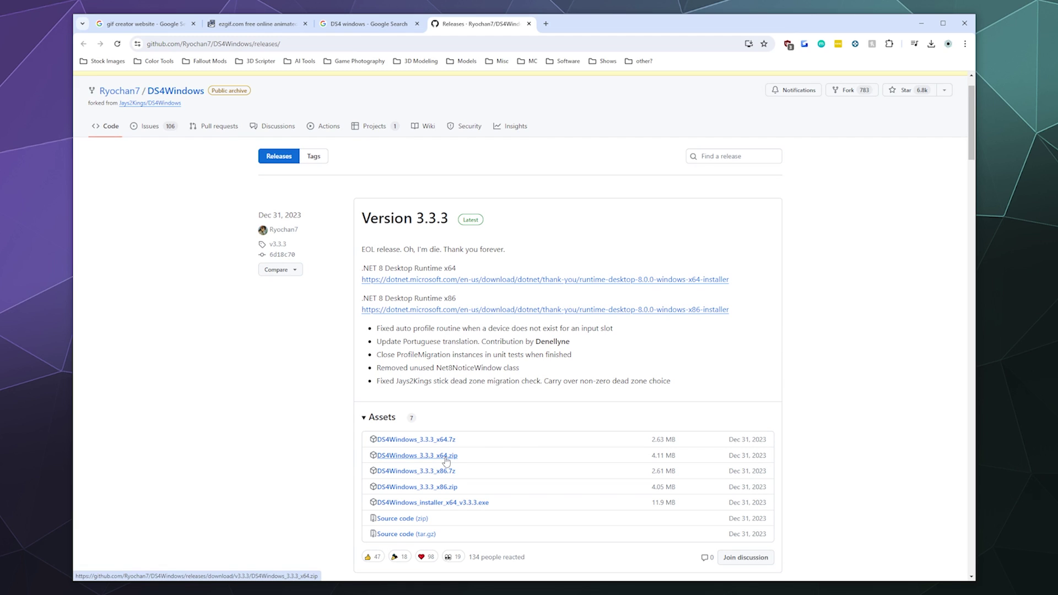
click(447, 460)
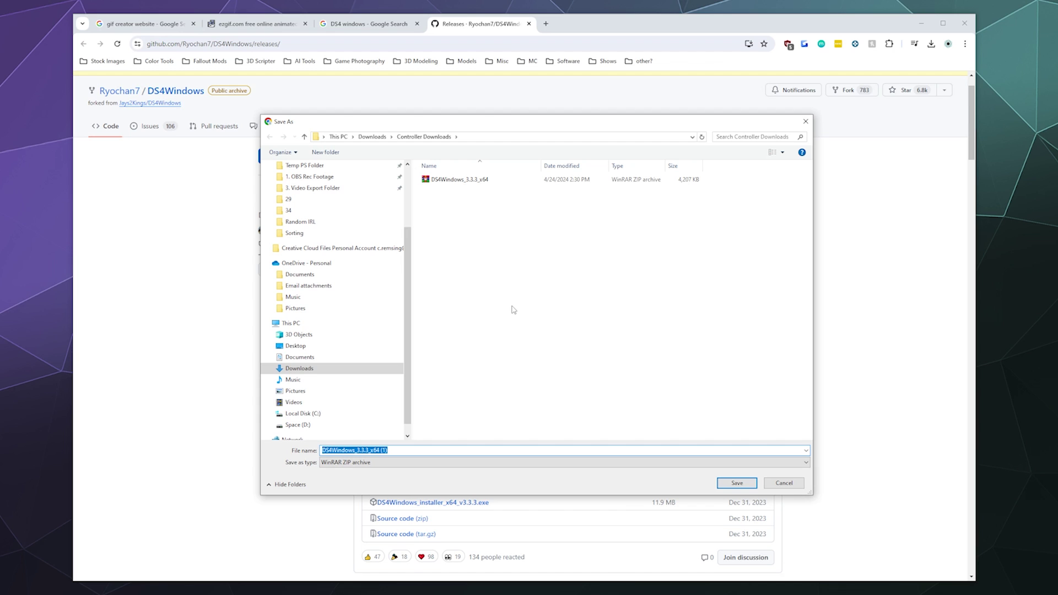
click(784, 484)
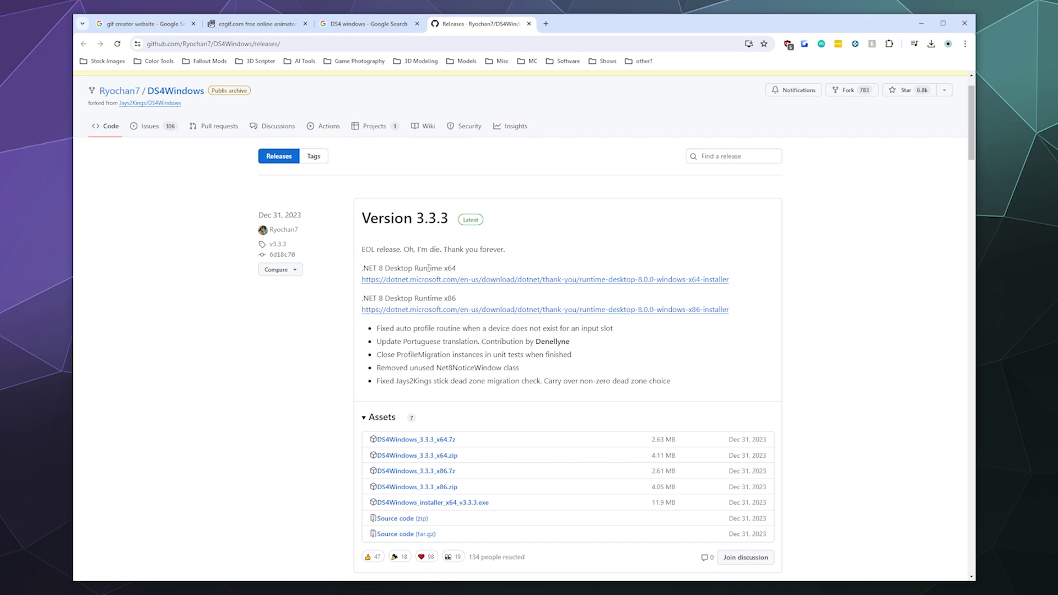
Skip the .NET 8 x64 runtime save, then search vigembus and save the ViGEmBus 1.22.0 installer.
click(476, 280)
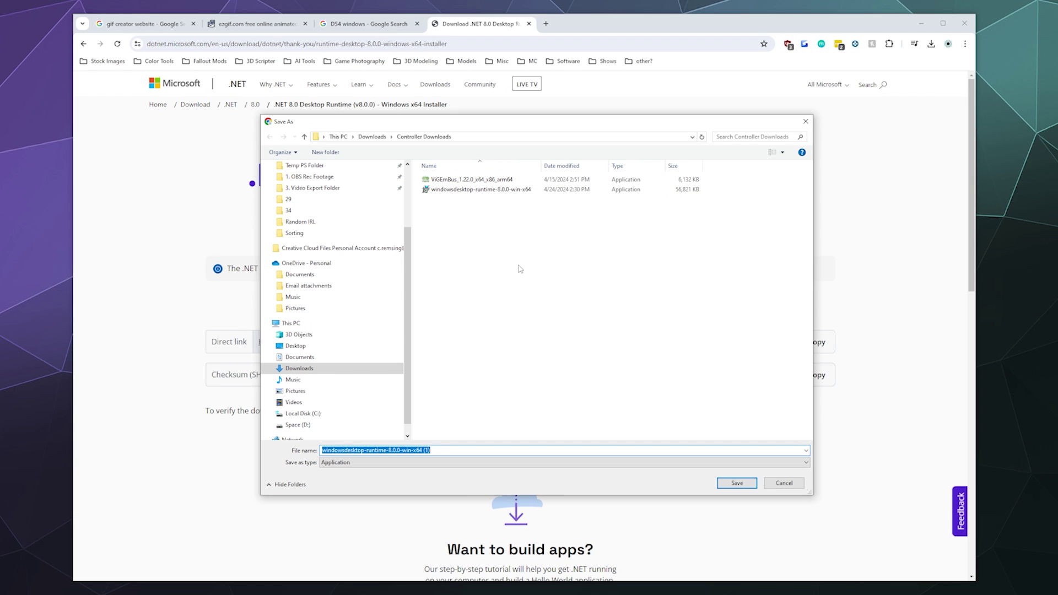
click(772, 484)
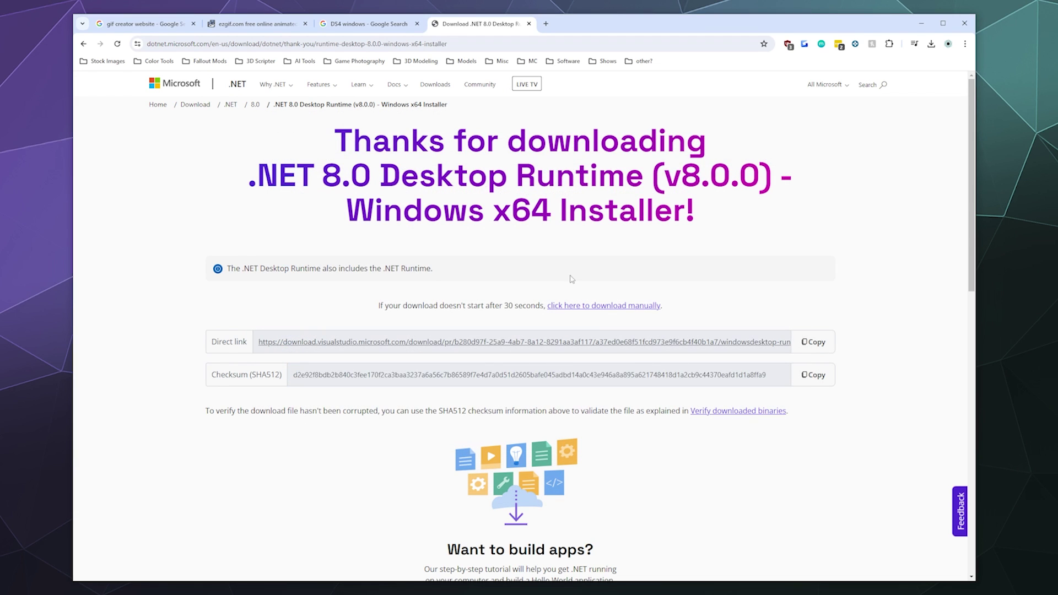
click(546, 23)
text(vi)
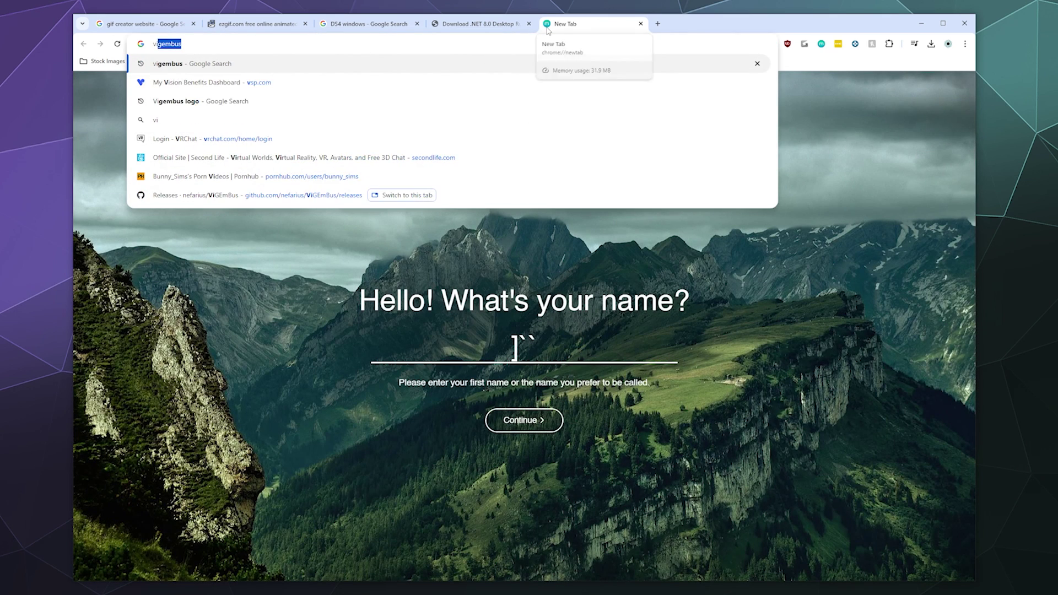
text(gem)
key(Return)
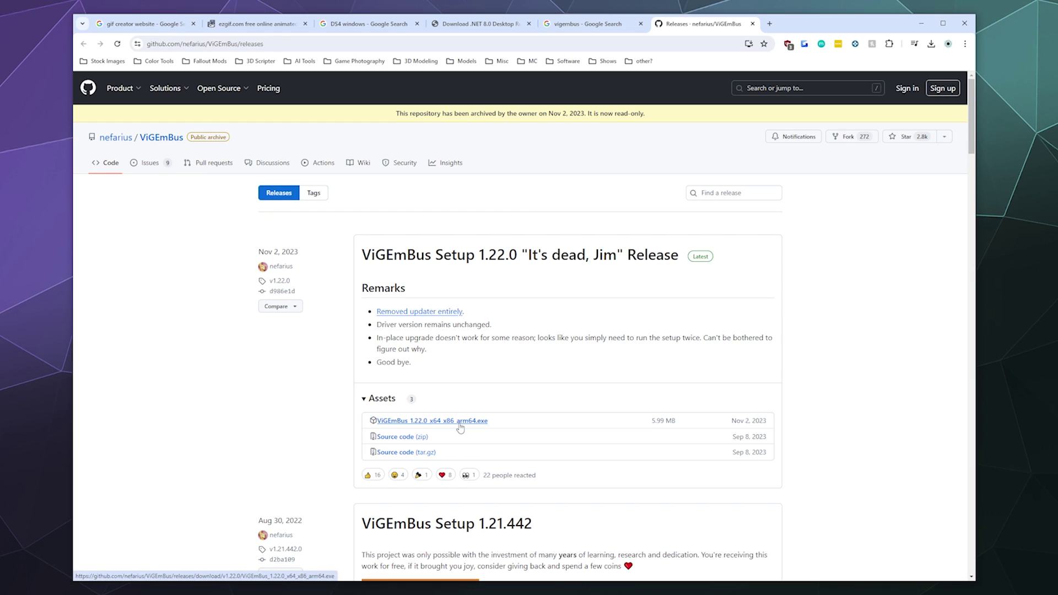
click(461, 427)
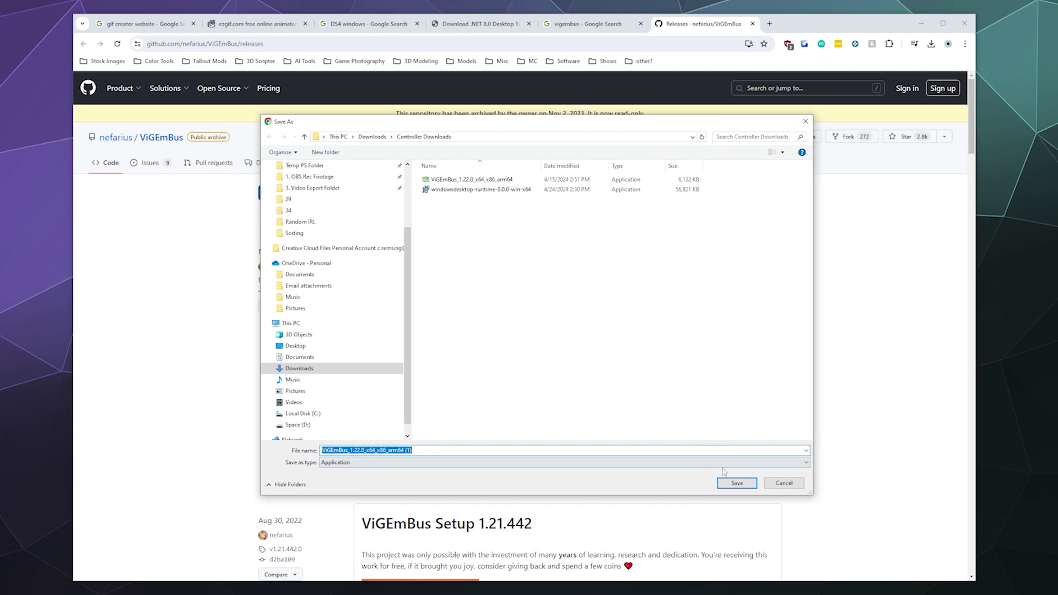
click(733, 485)
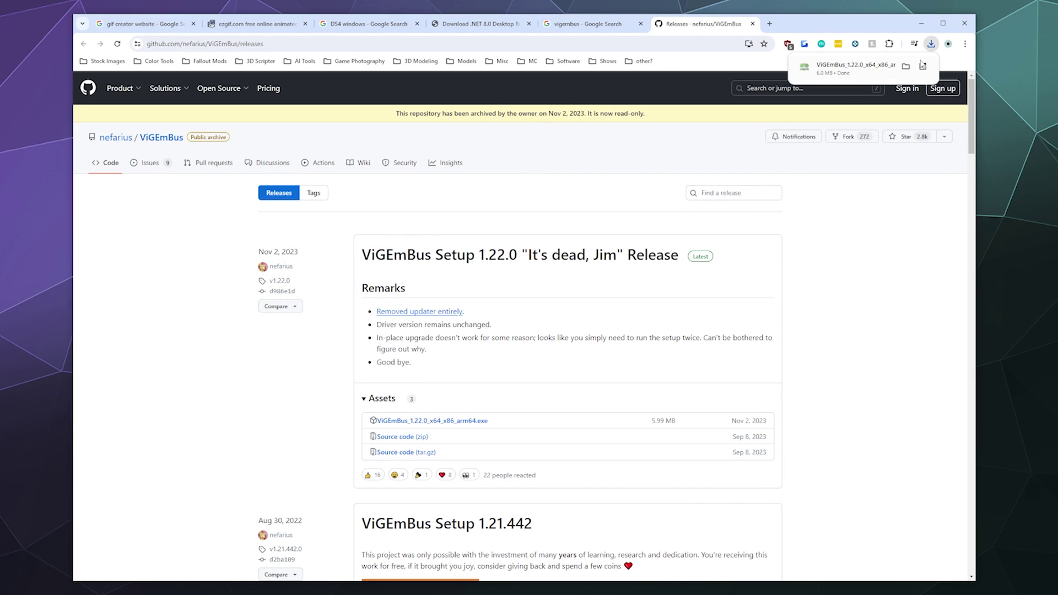
Show the downloads folder and delete the duplicate ViGEmBus (1) installer.
click(906, 66)
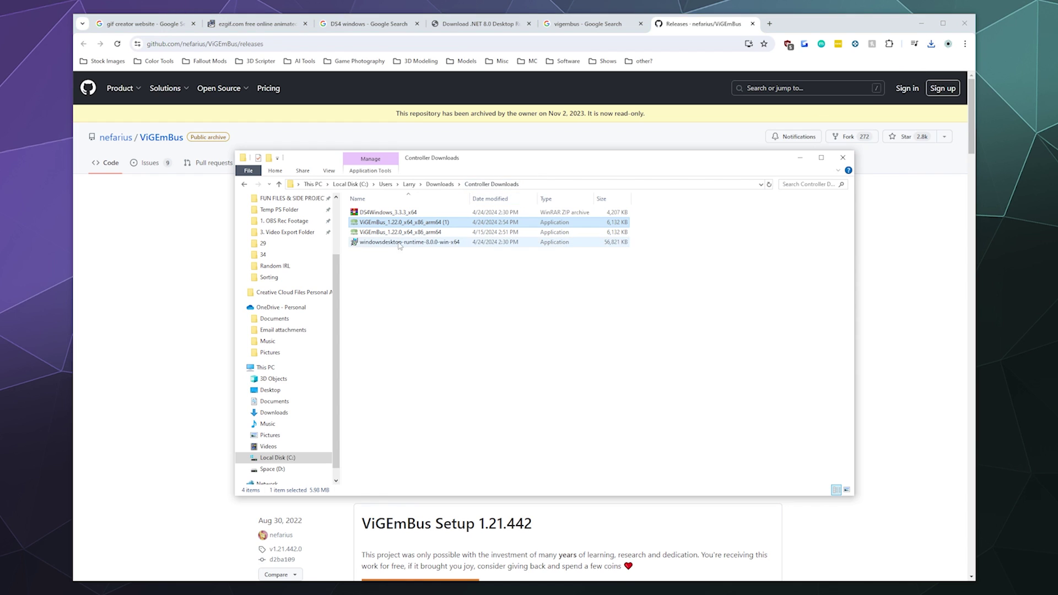
right_click(411, 223)
click(434, 451)
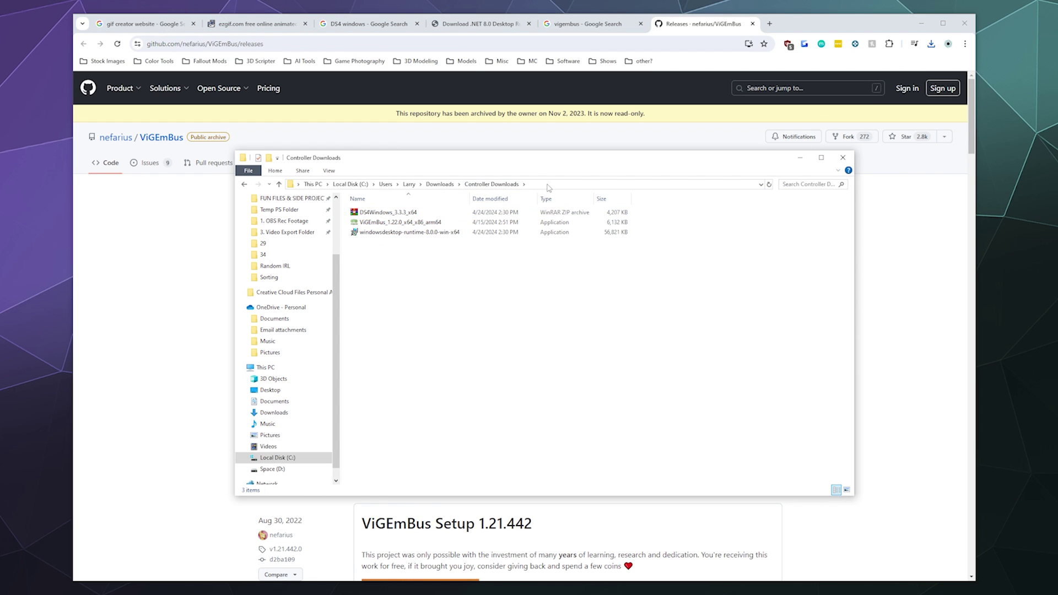
click(921, 23)
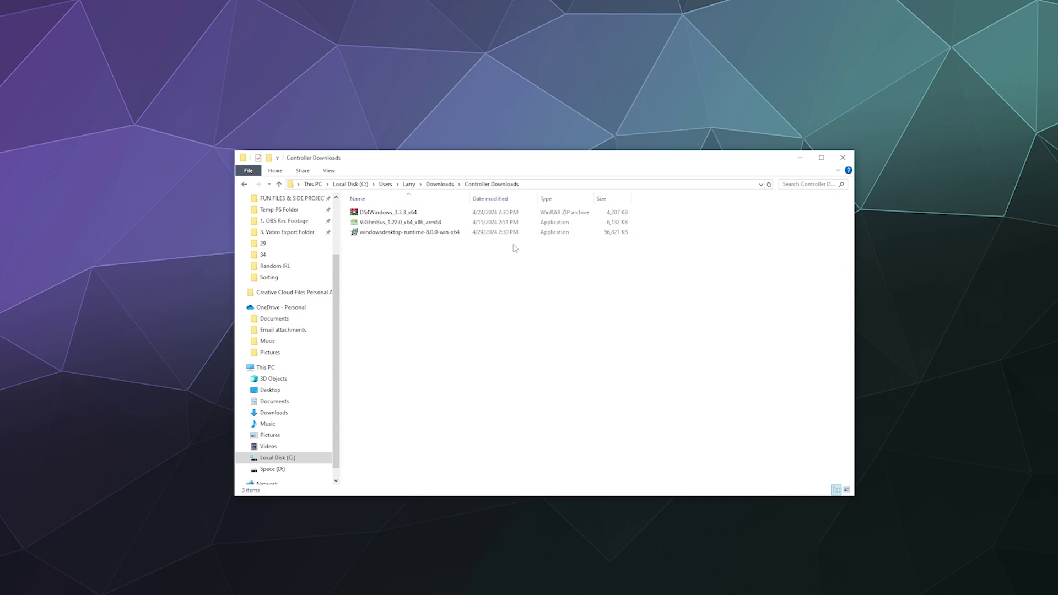
Run the ViGEmBus installer, then cancel and close its setup without installing.
double_click(397, 223)
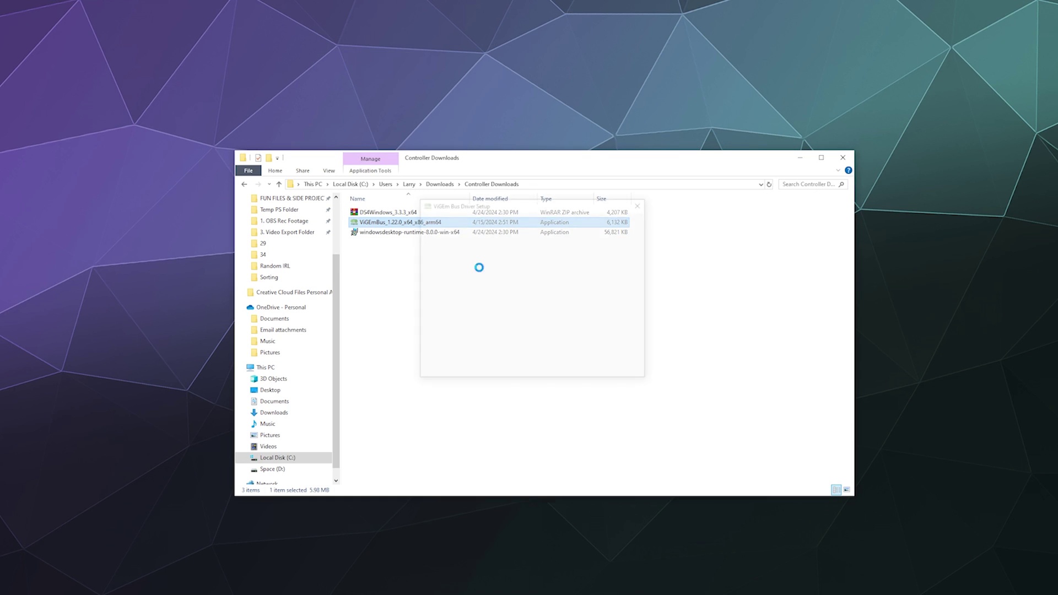
click(577, 367)
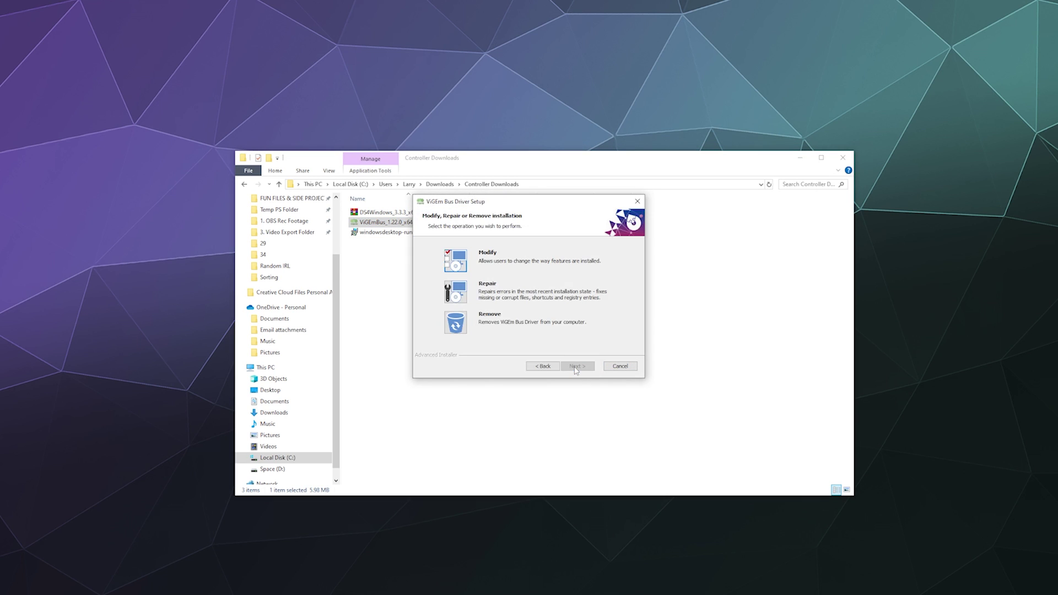
click(629, 368)
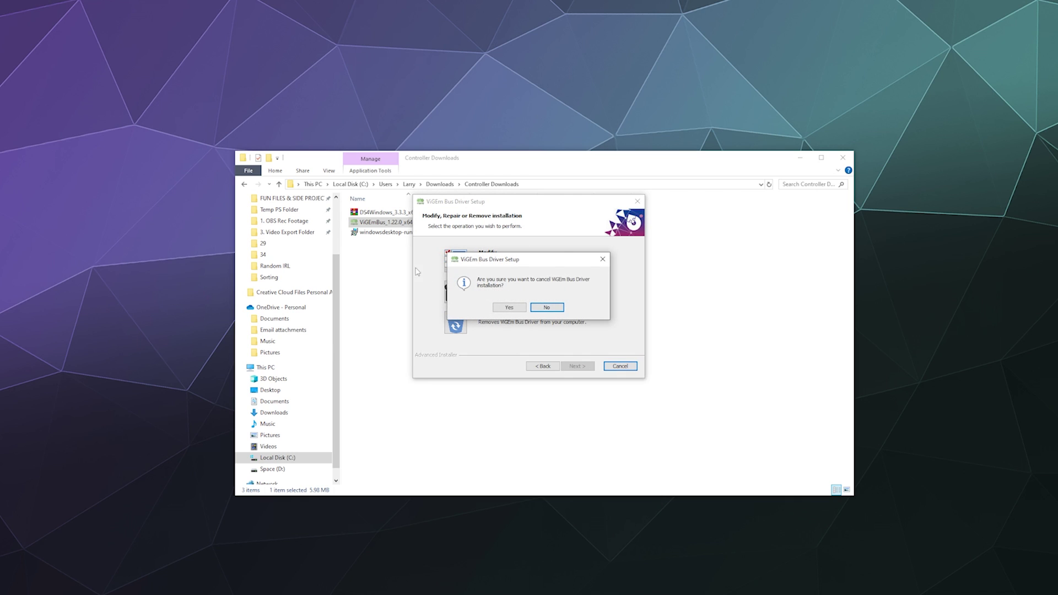
click(521, 309)
click(577, 368)
click(419, 234)
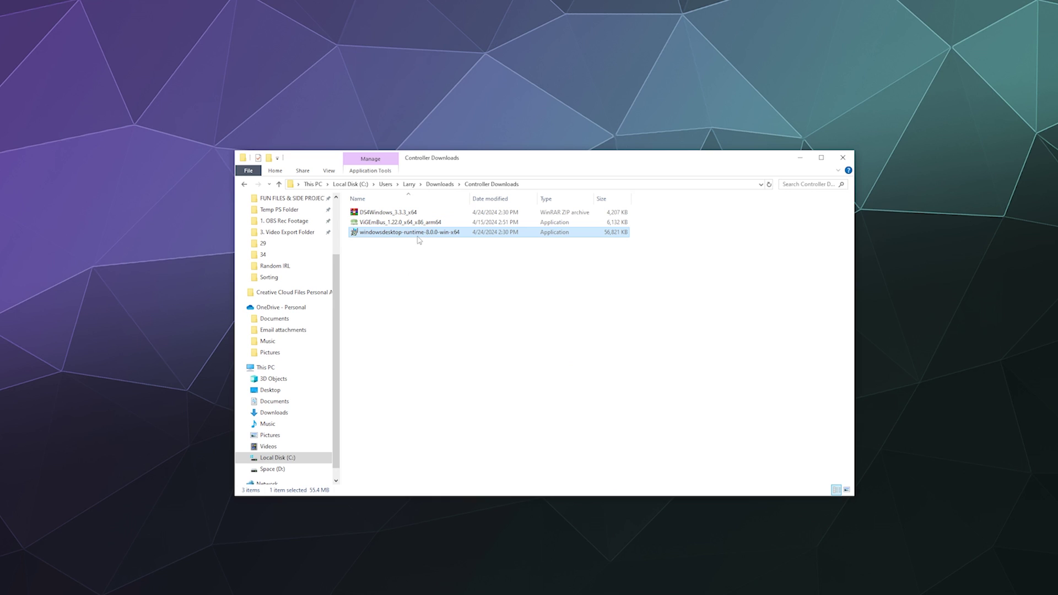
click(387, 223)
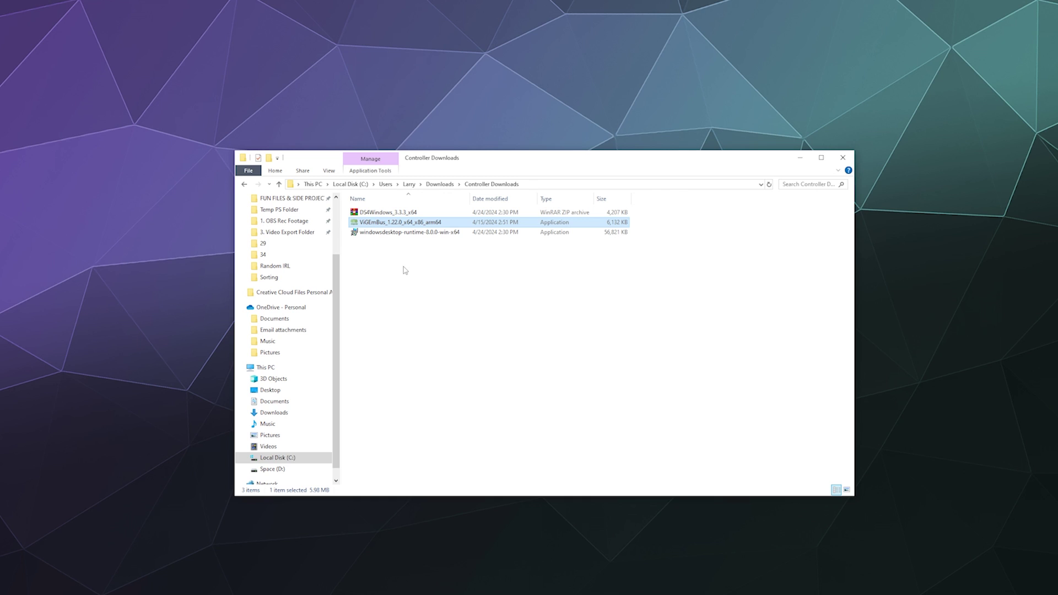
Extract the DS4Windows zip to DS4Windows_3.3.3_x64 and open its DS4Windows subfolder.
right_click(403, 215)
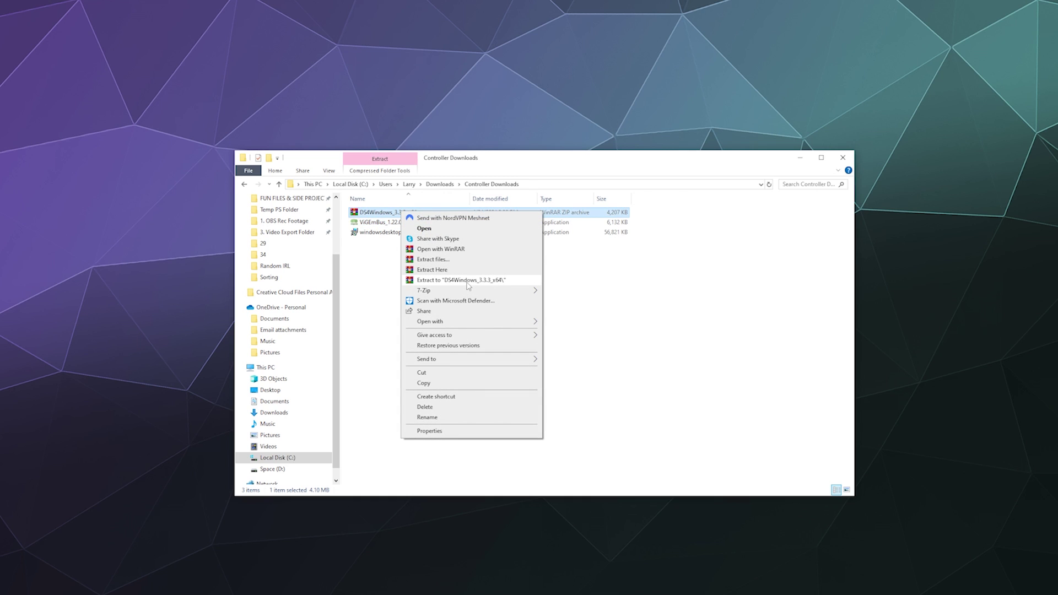
click(468, 280)
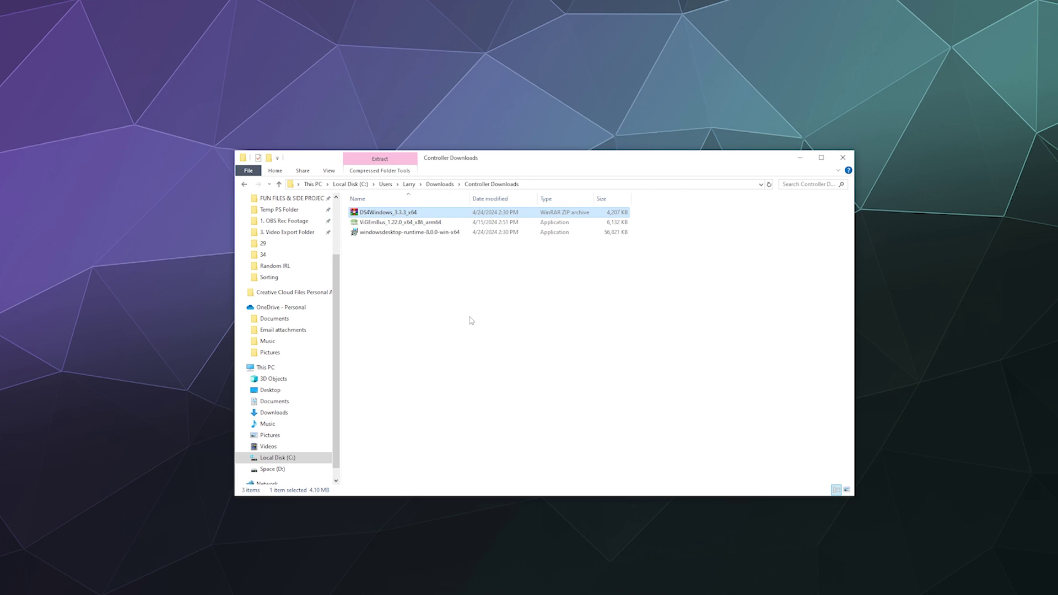
double_click(388, 213)
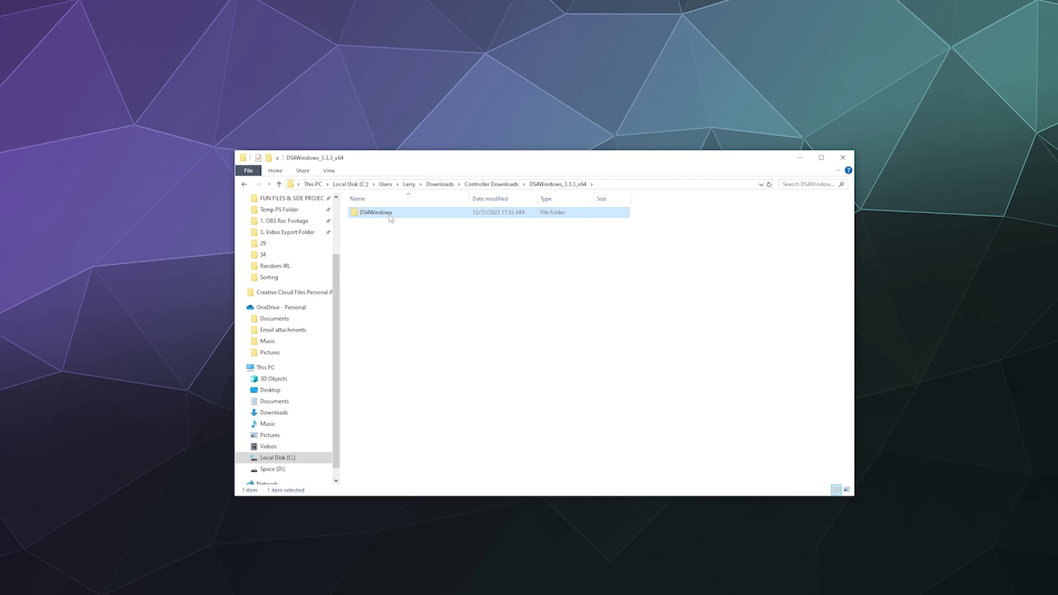
double_click(389, 214)
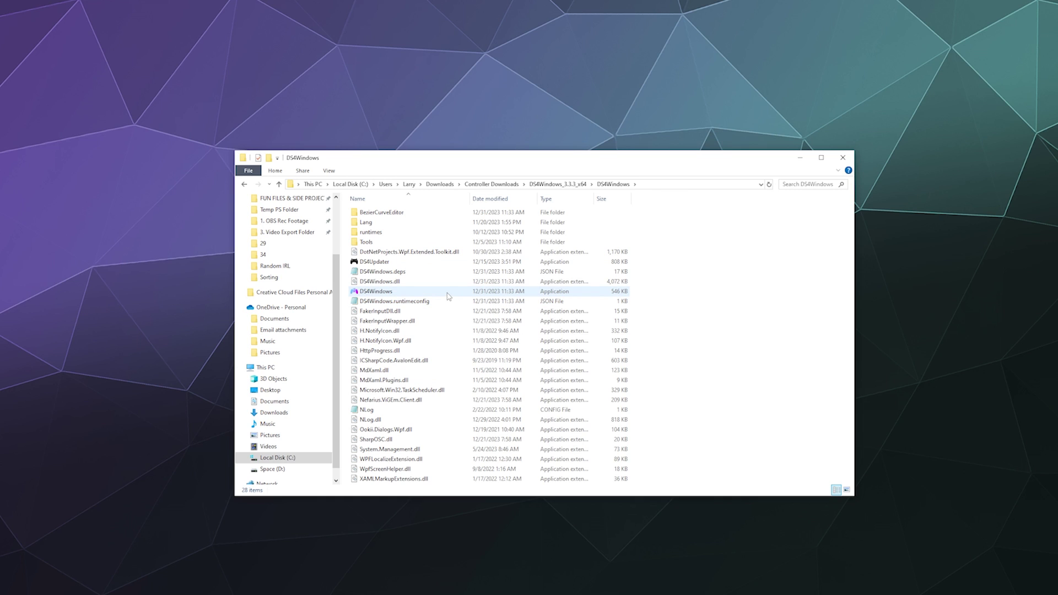
click(391, 291)
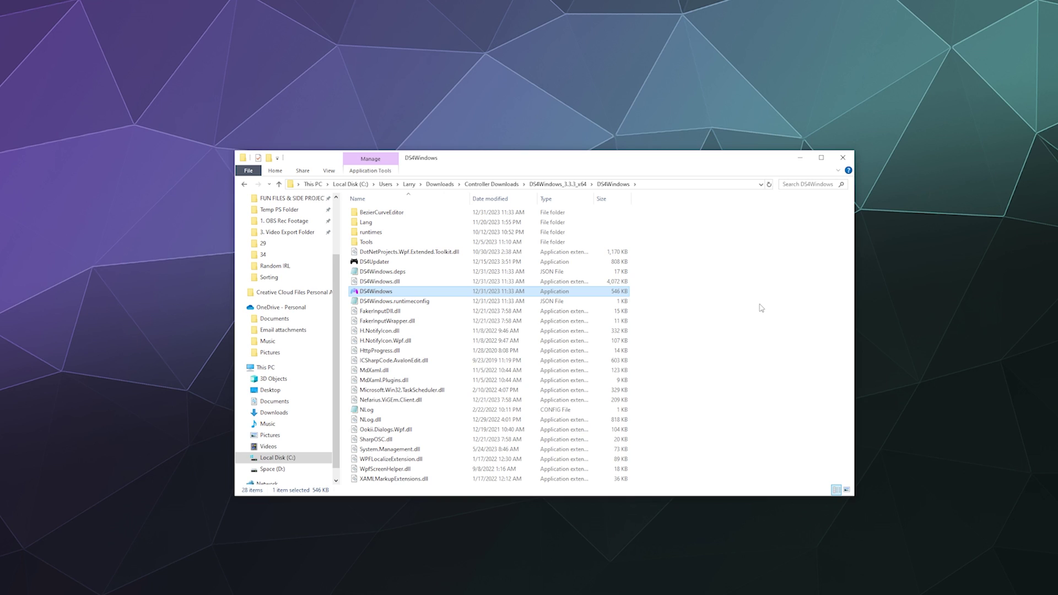
Launch DS4Windows.exe from the extracted DS4Windows folder.
double_click(400, 294)
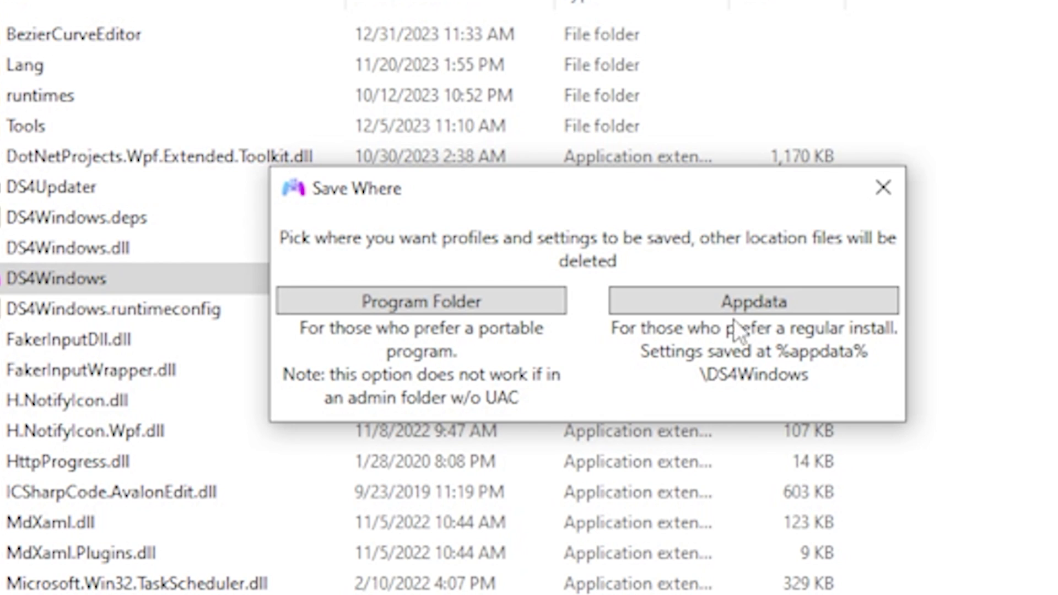
Choose Program Folder as the location for profiles and settings.
click(499, 300)
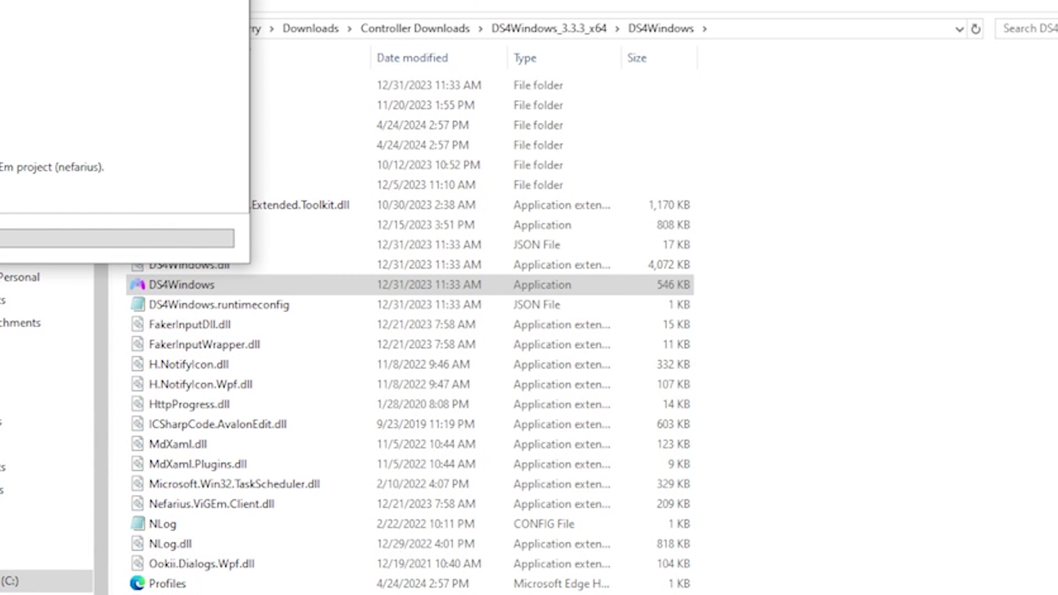
Disable DS4 device support, enable DualSense device support, and close the first-launch window.
drag(0, 0, 640, 82)
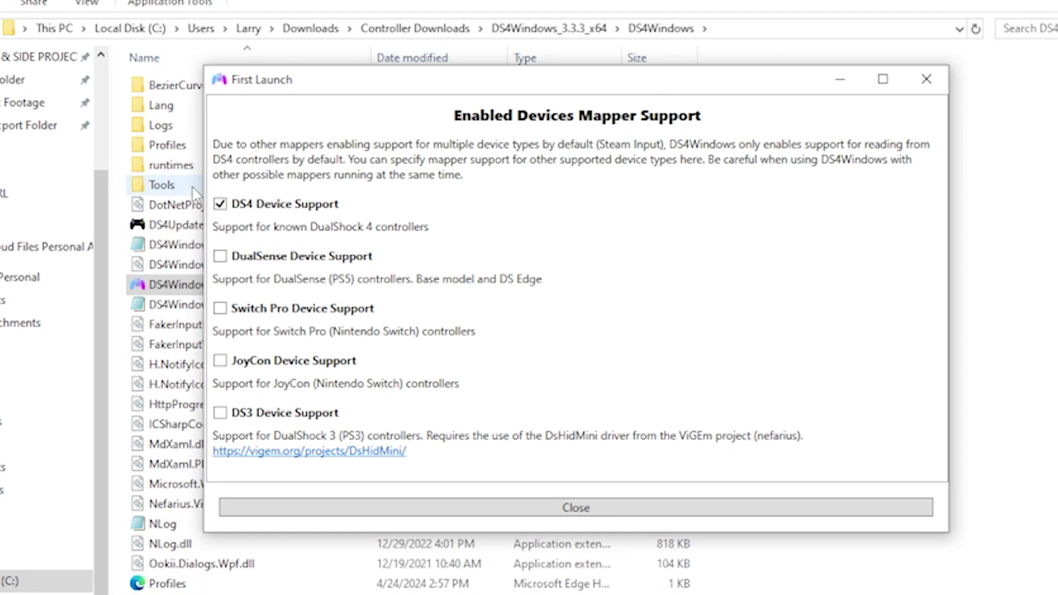
click(223, 205)
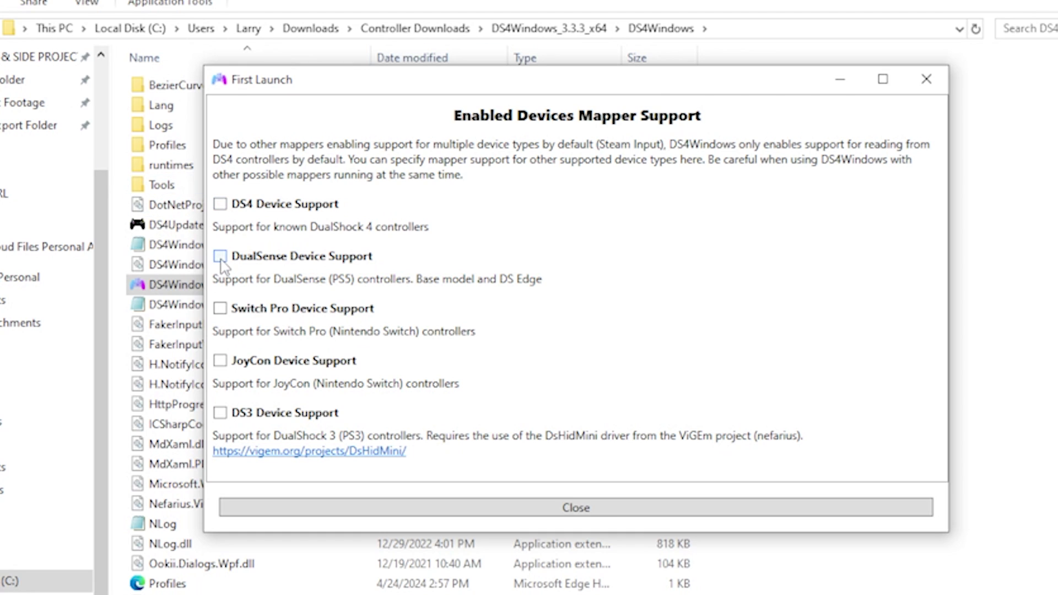
click(220, 257)
click(558, 512)
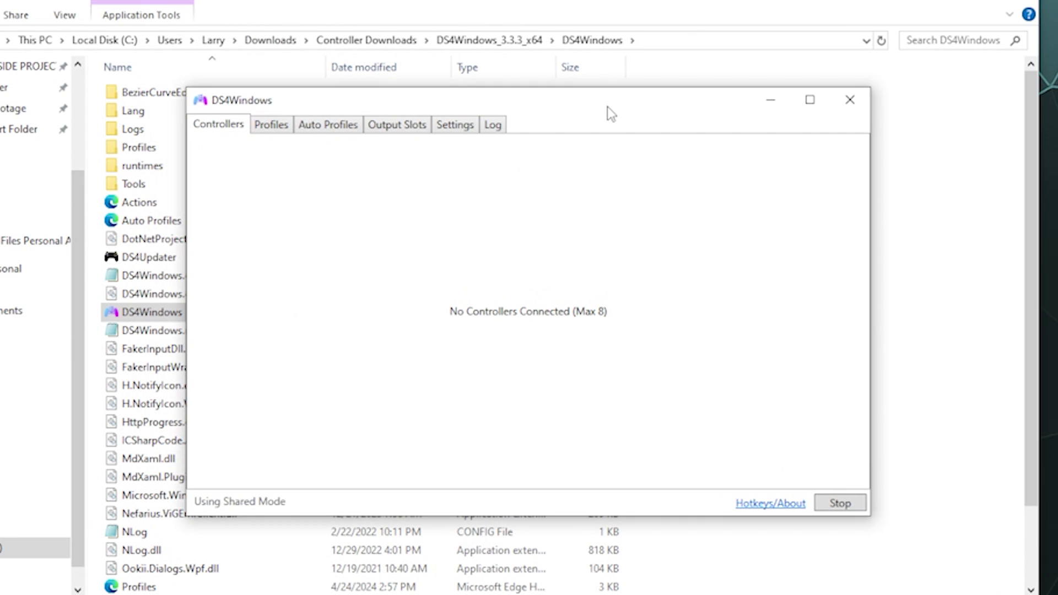
Minimize the File Explorer window behind DS4Windows.
click(952, 3)
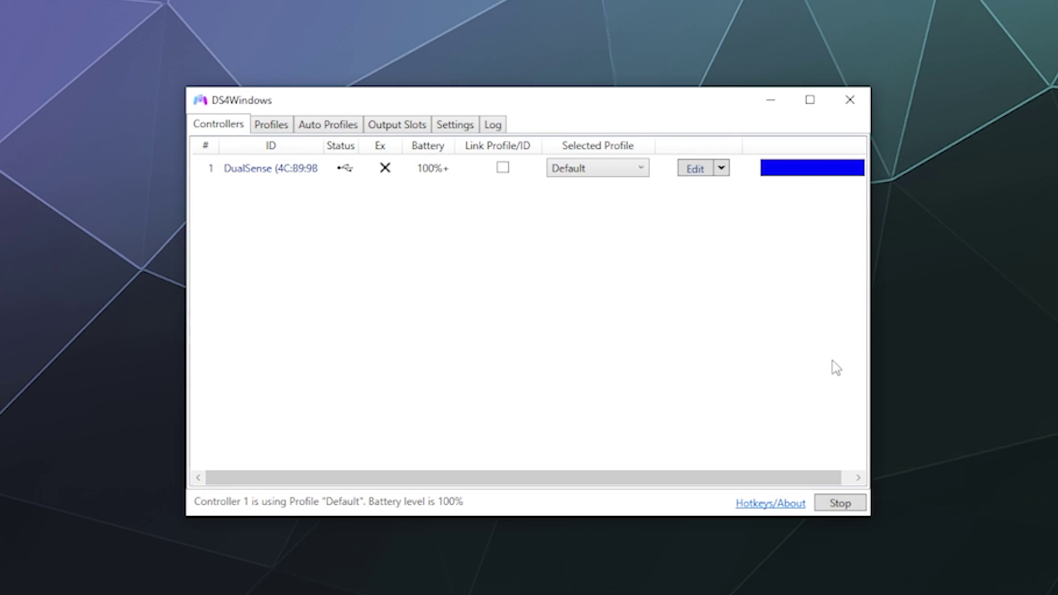
click(838, 504)
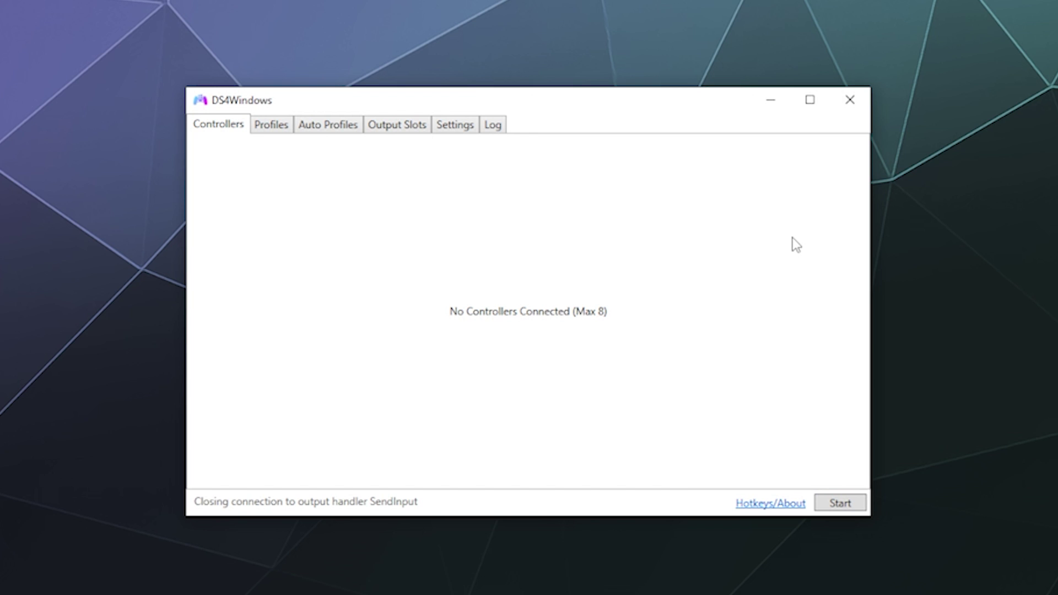
click(852, 513)
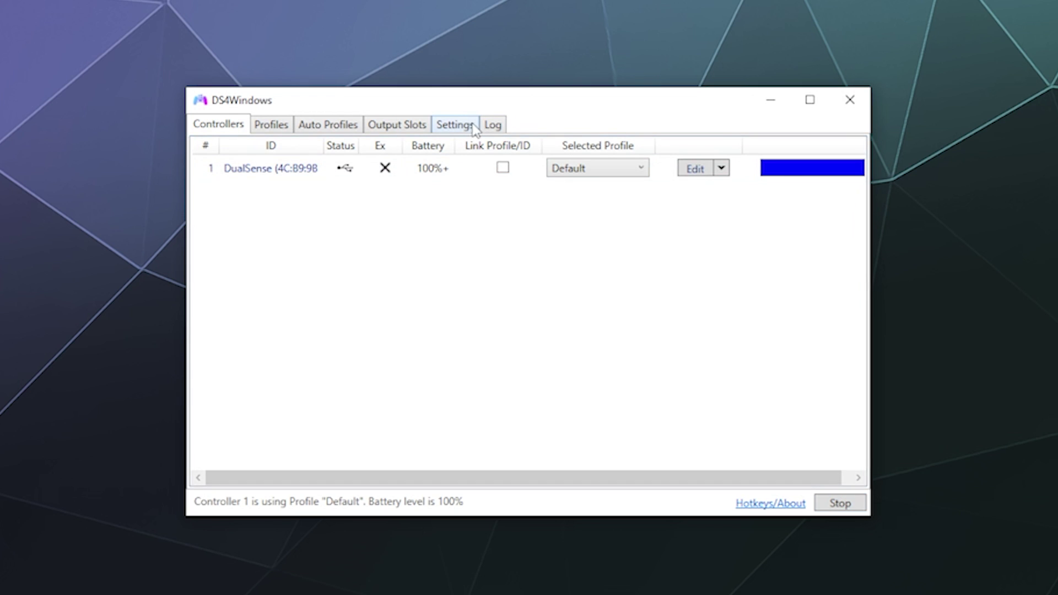
click(456, 126)
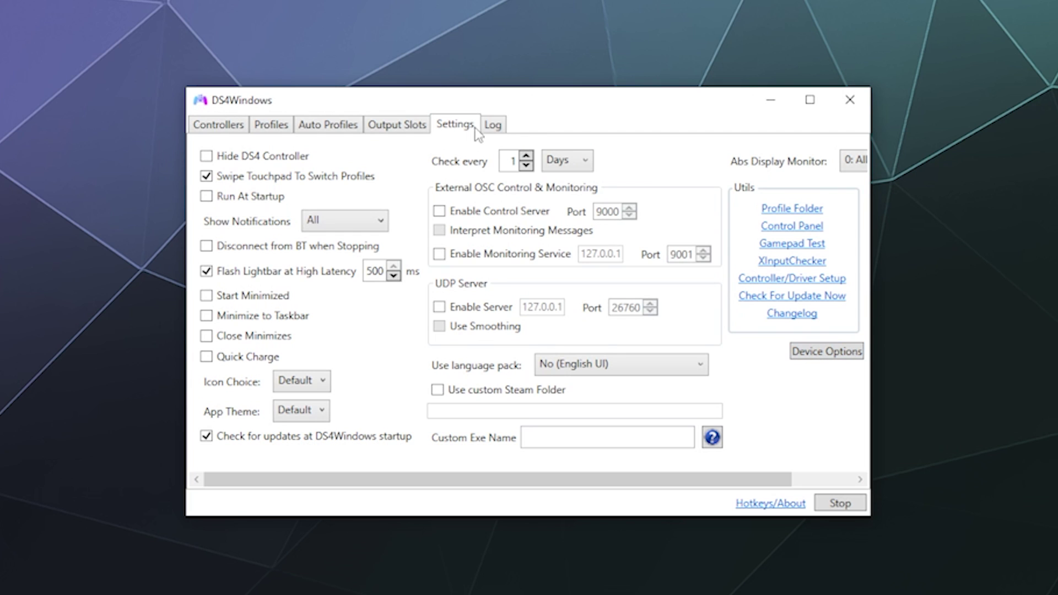
click(830, 353)
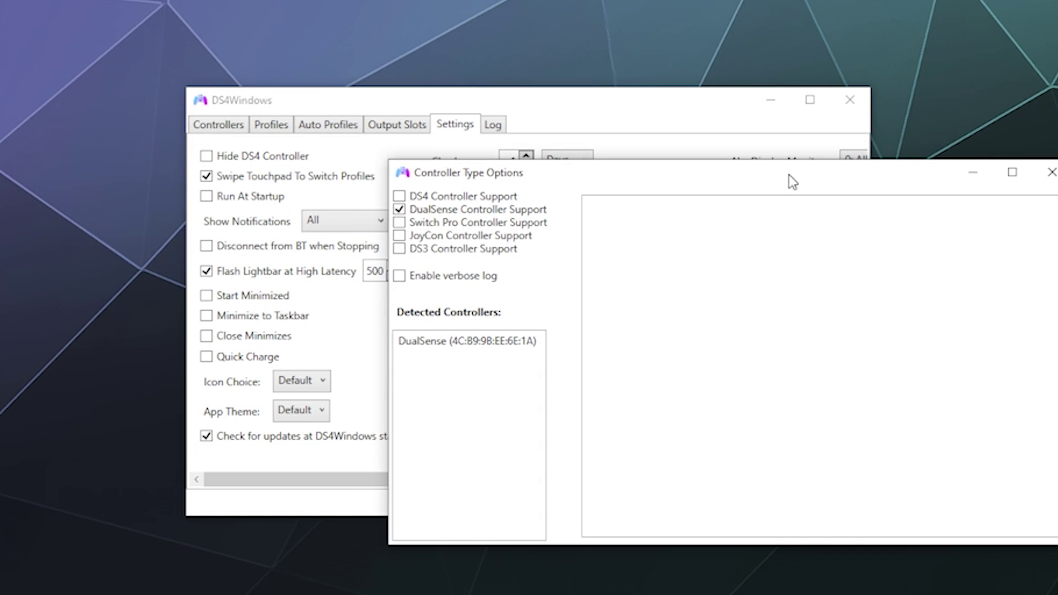
drag(789, 174, 617, 107)
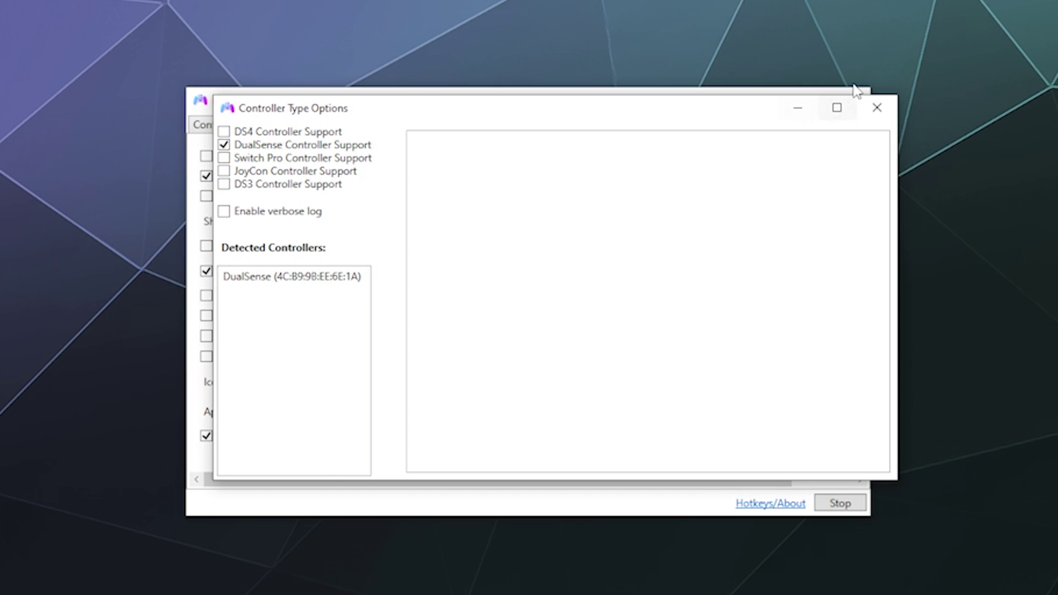
click(877, 108)
click(235, 124)
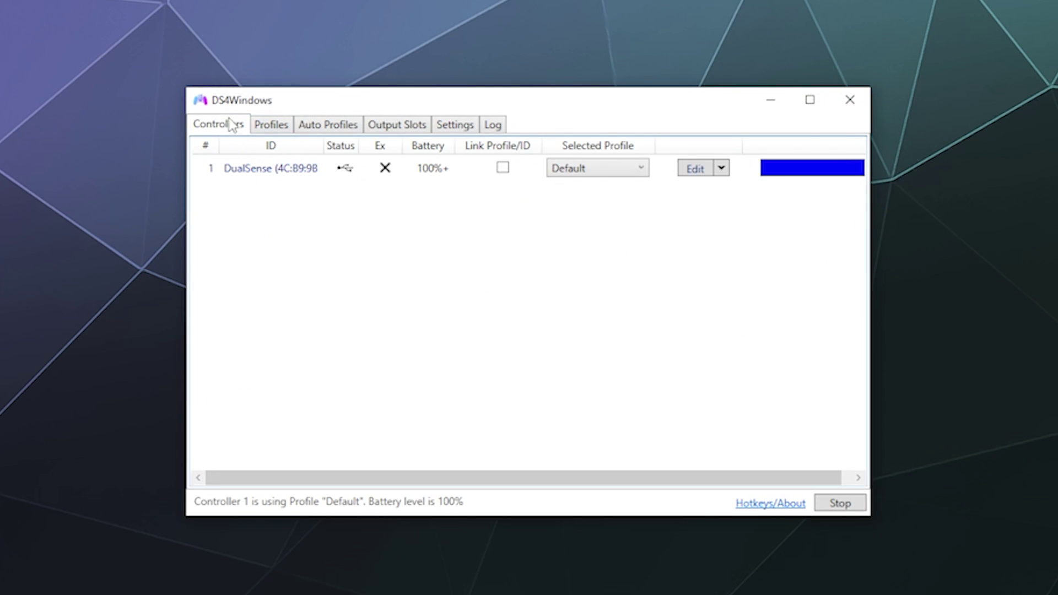
Give the DualSense light bar the custom green colour #6EF2AF.
click(808, 168)
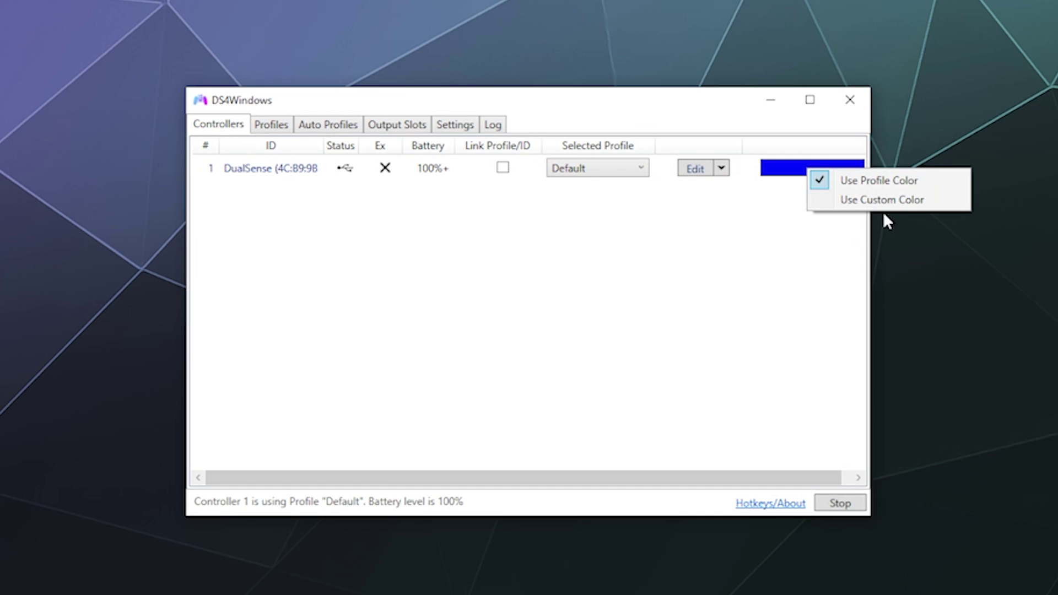
click(693, 281)
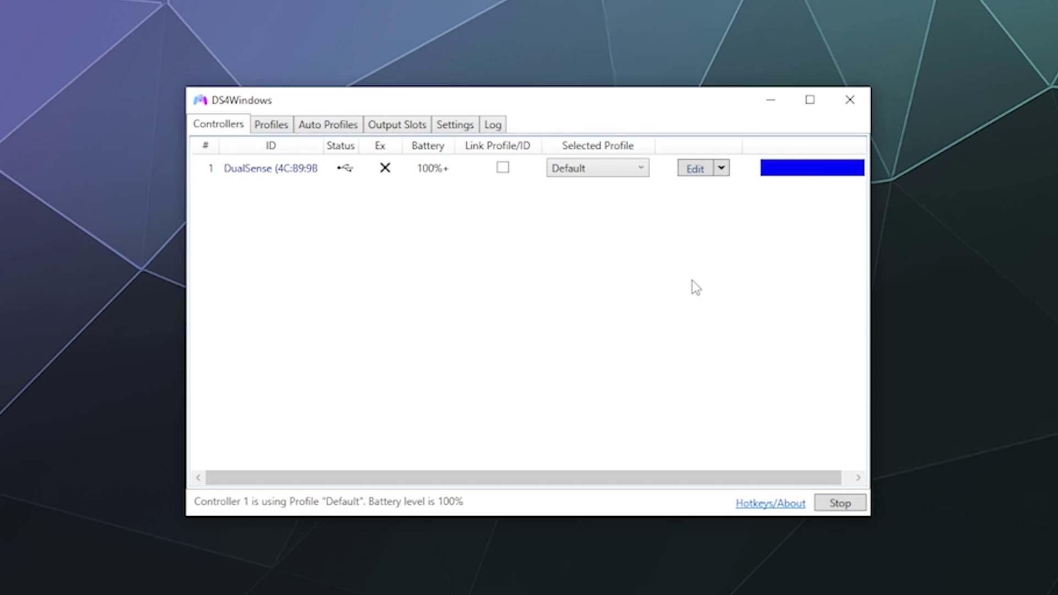
click(785, 167)
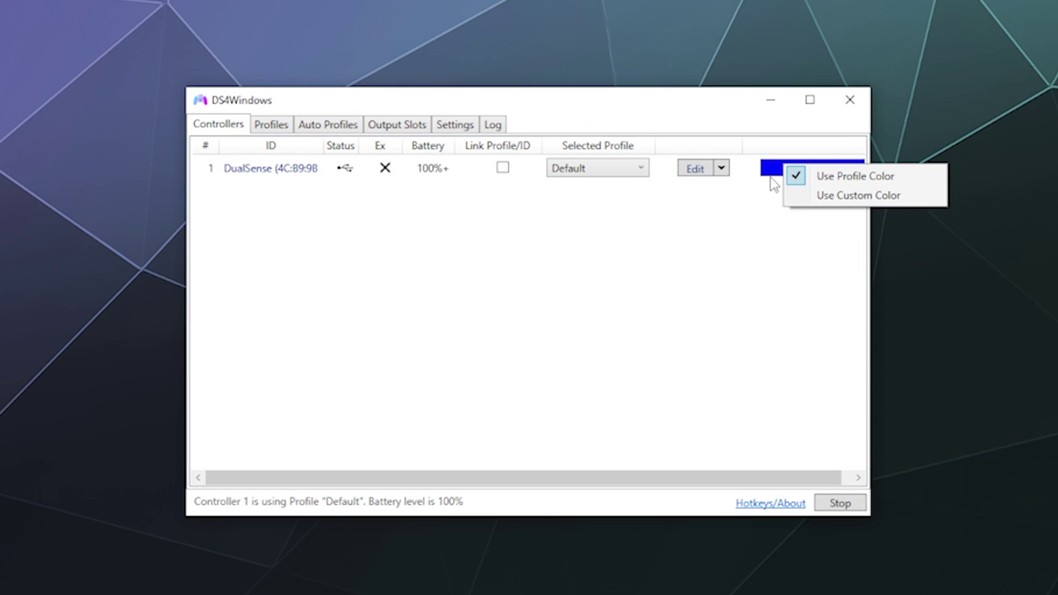
click(833, 197)
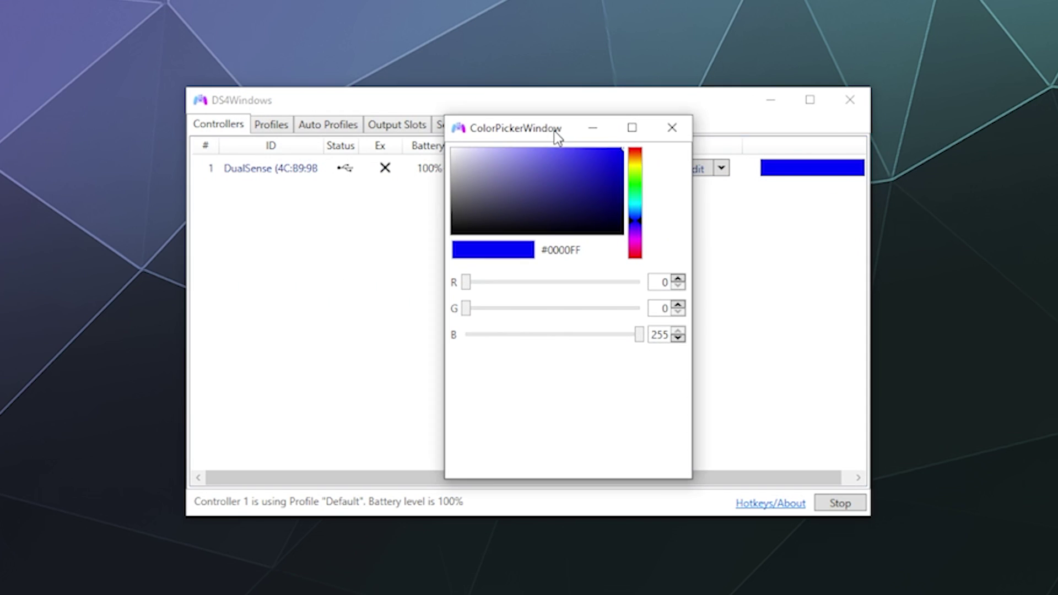
click(635, 254)
click(592, 155)
drag(591, 156, 546, 152)
drag(640, 227, 638, 196)
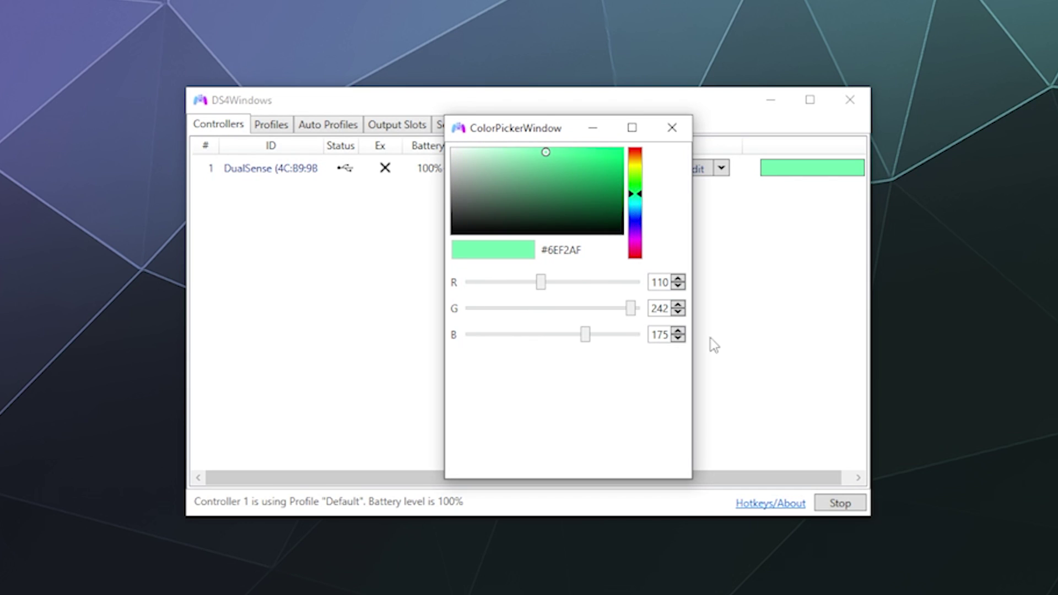
click(672, 127)
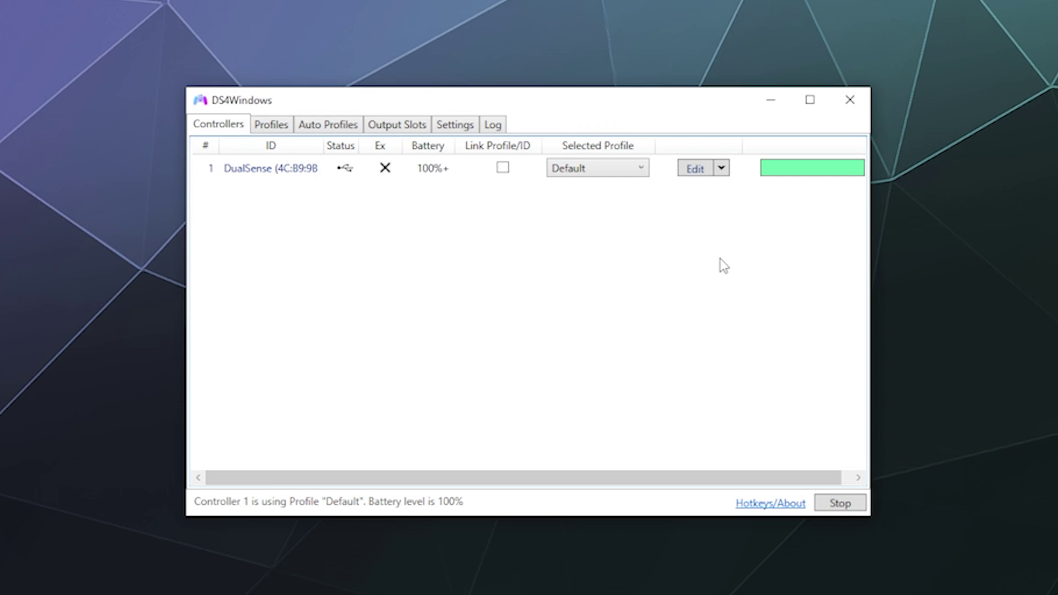
Set the Default profile's emulated controller to DualShock 4 and save it.
click(695, 175)
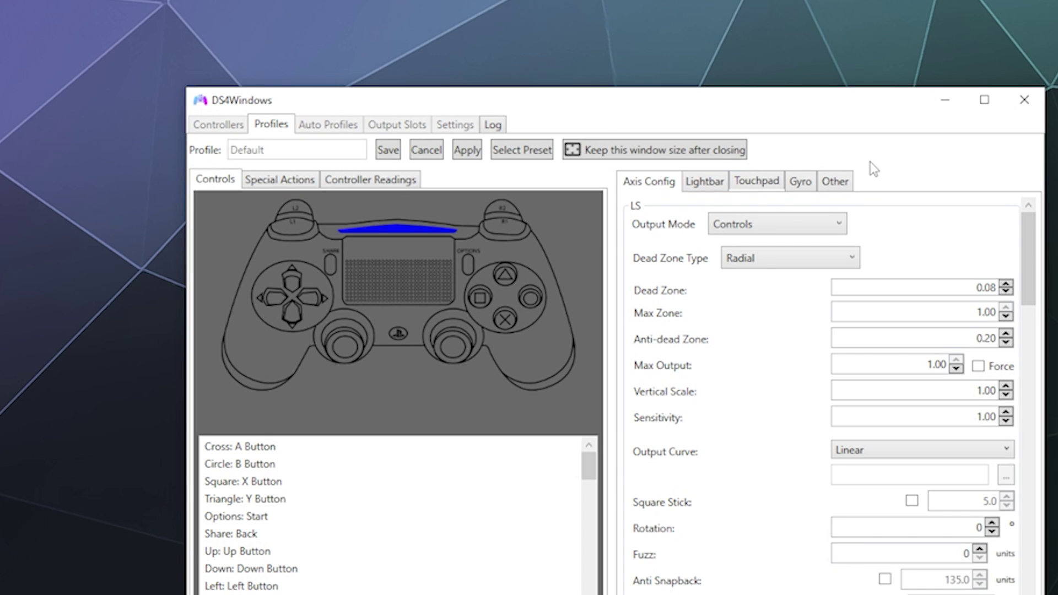
click(835, 188)
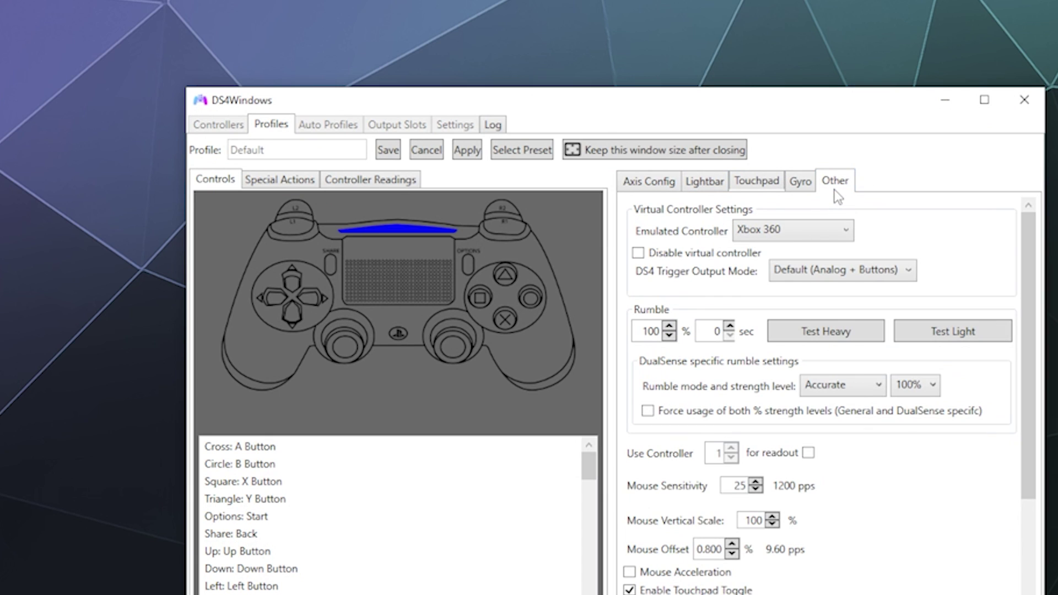
click(810, 229)
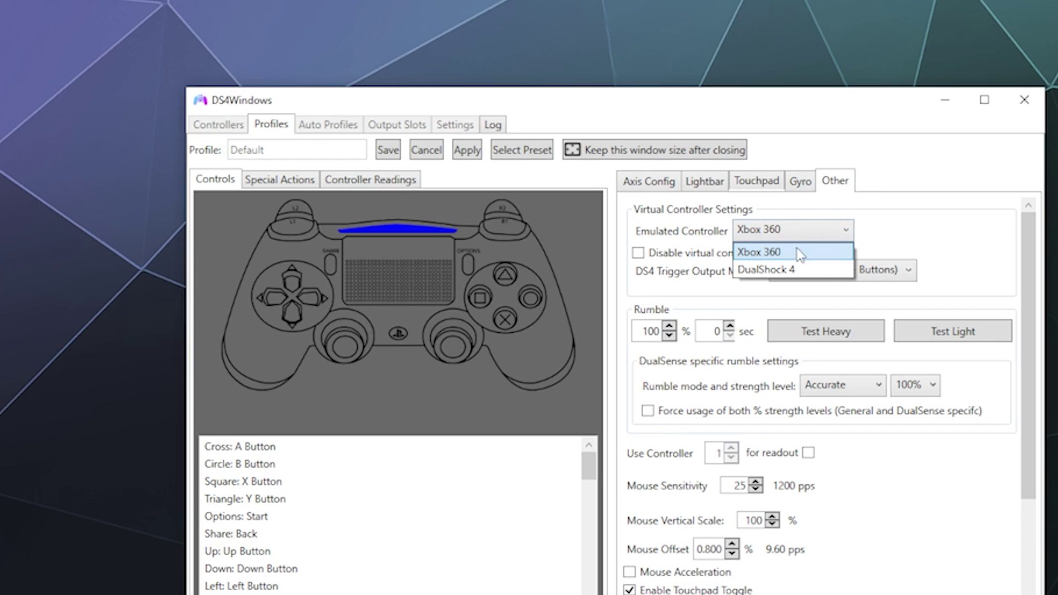
click(793, 271)
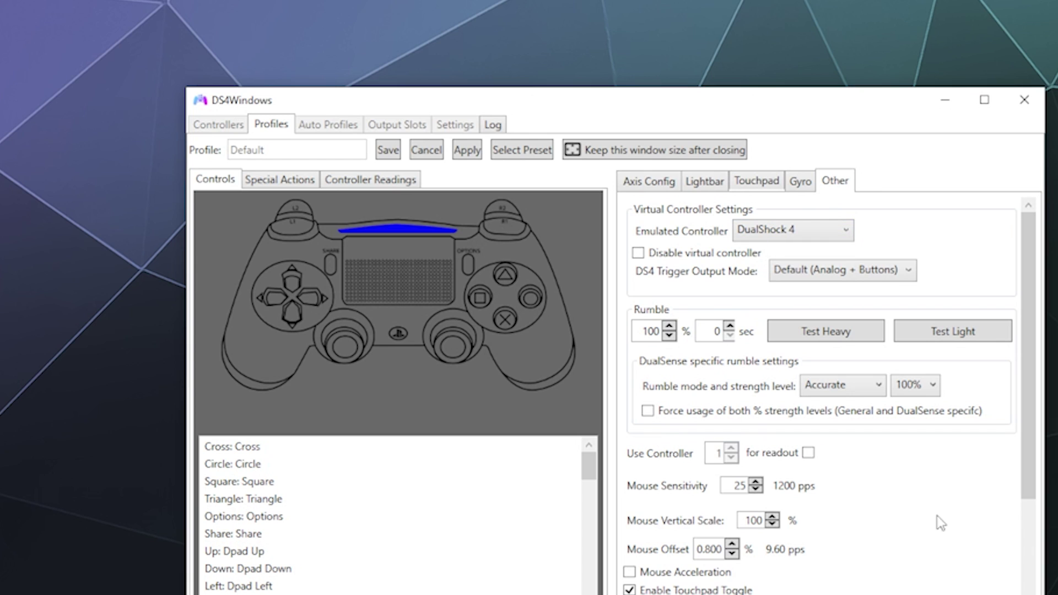
click(392, 150)
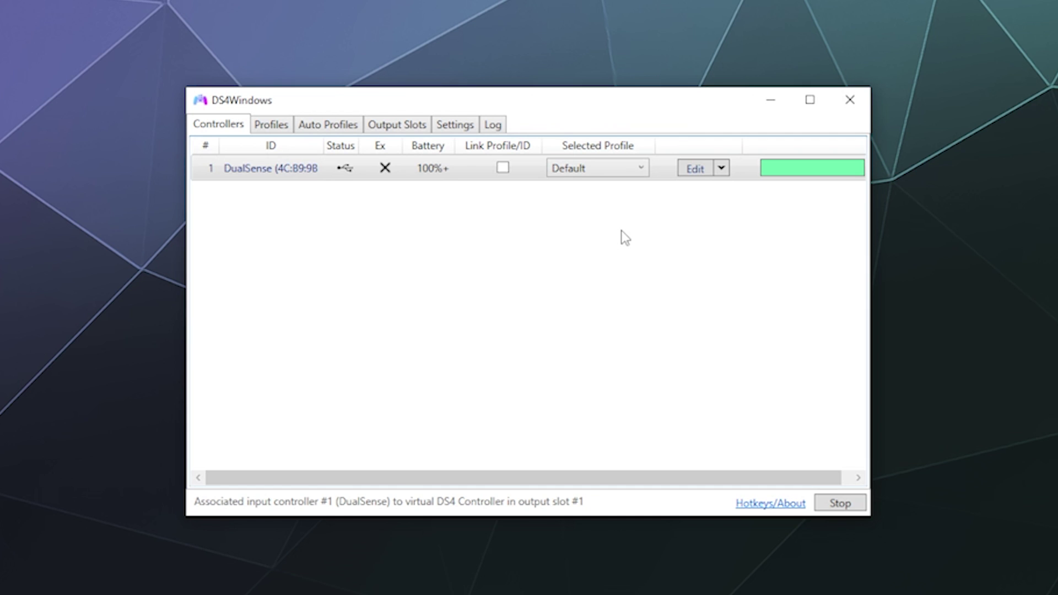
Switch the Default profile's emulated controller back to Xbox 360 and save the profile.
click(699, 172)
click(825, 186)
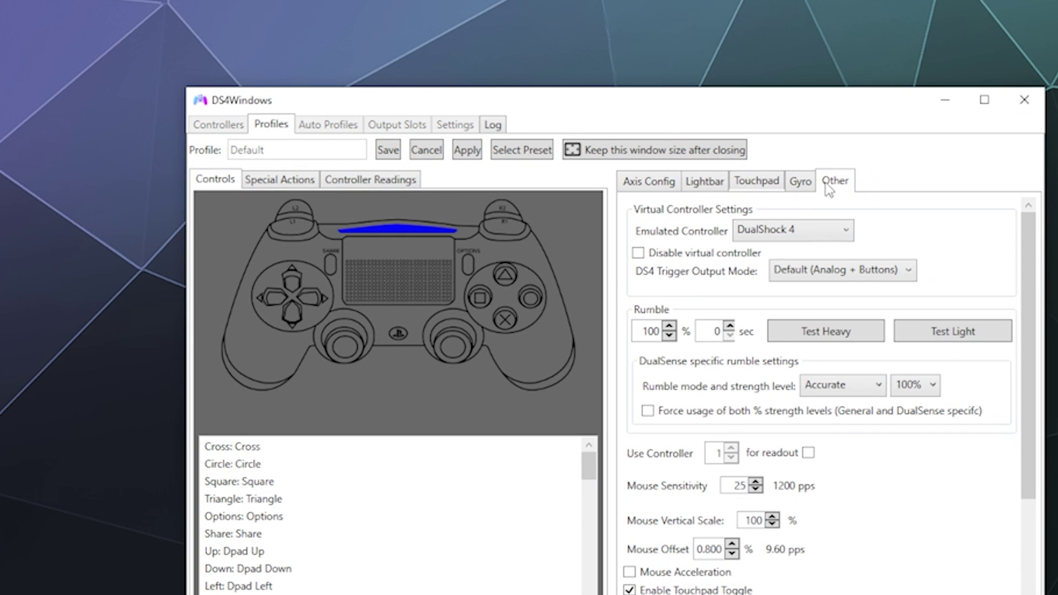
click(819, 231)
click(805, 254)
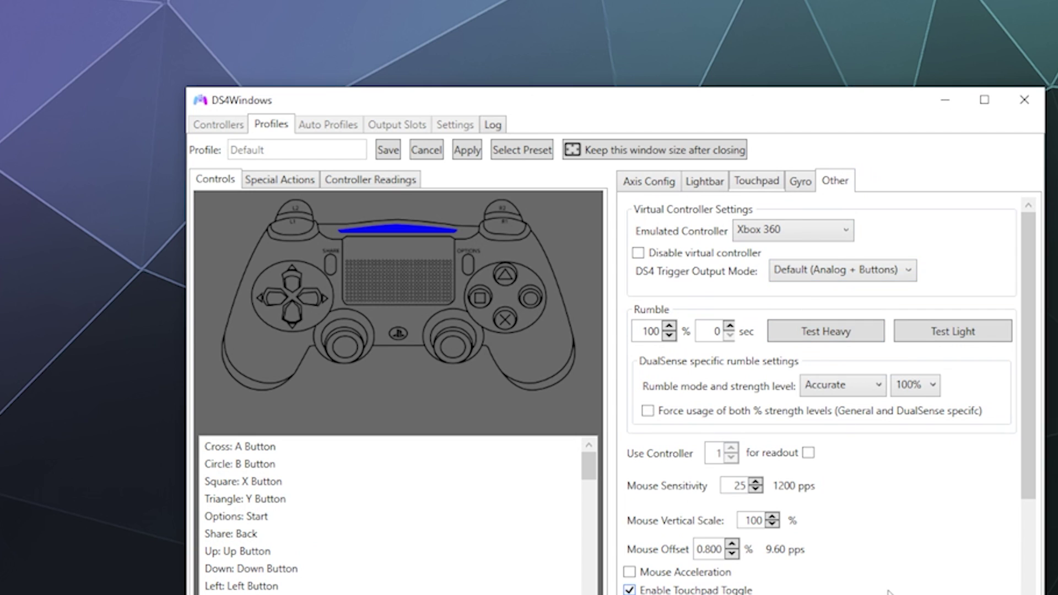
click(388, 152)
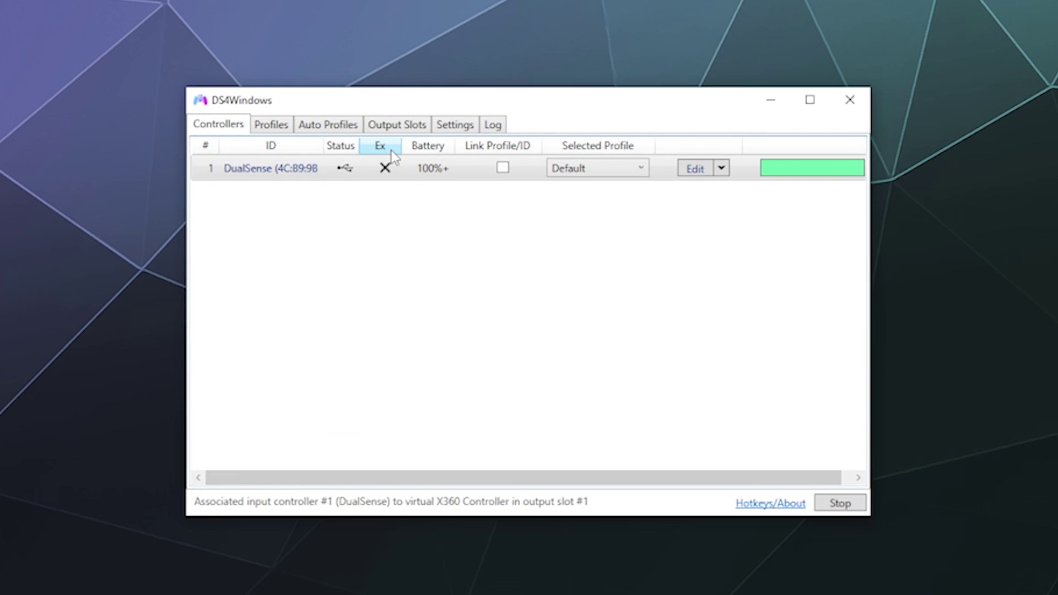